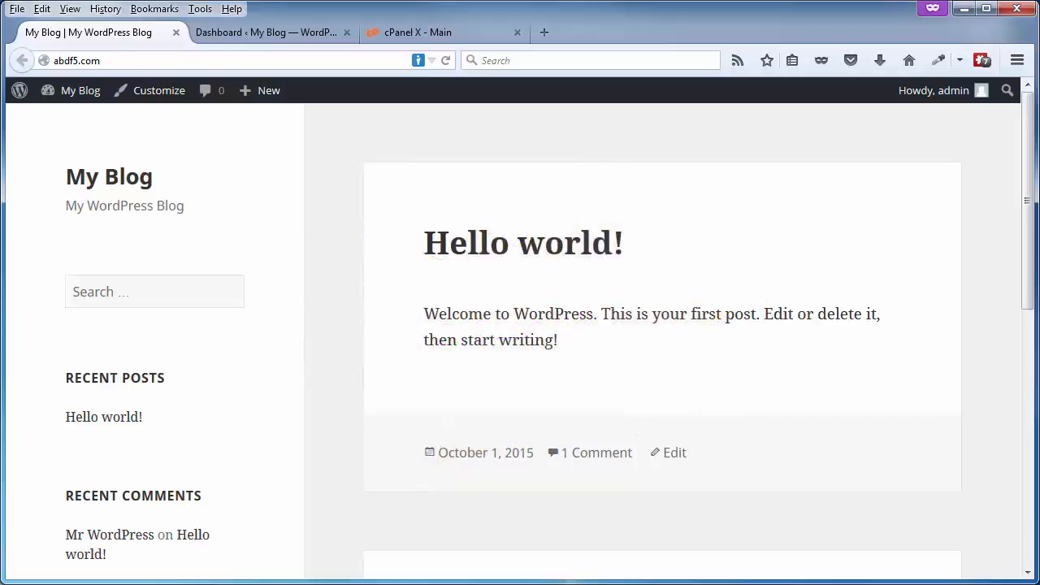
Search the WordPress admin's new plugins directory for "ithemes security".
click(271, 36)
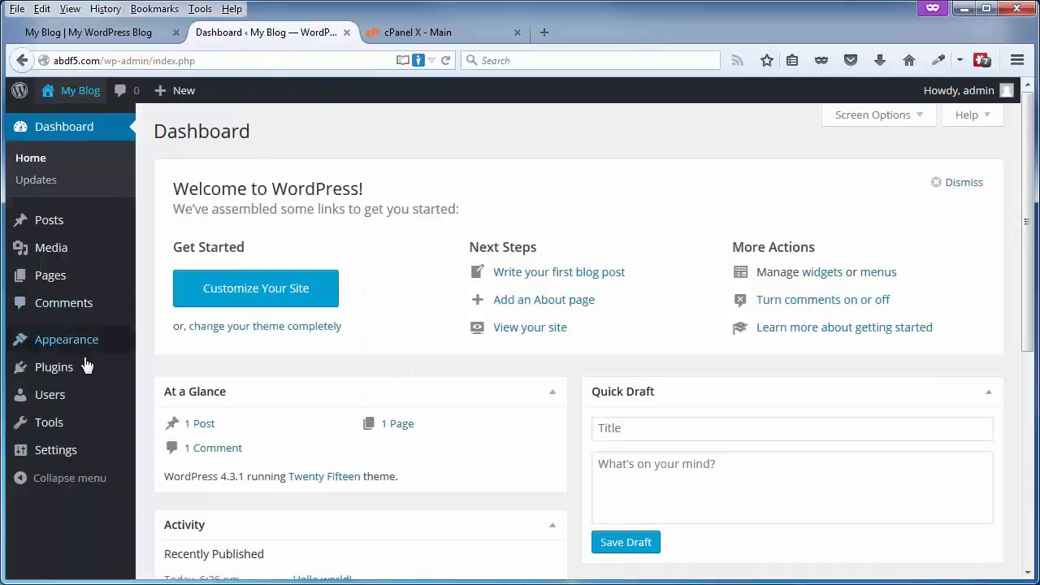
mouse_move(62, 371)
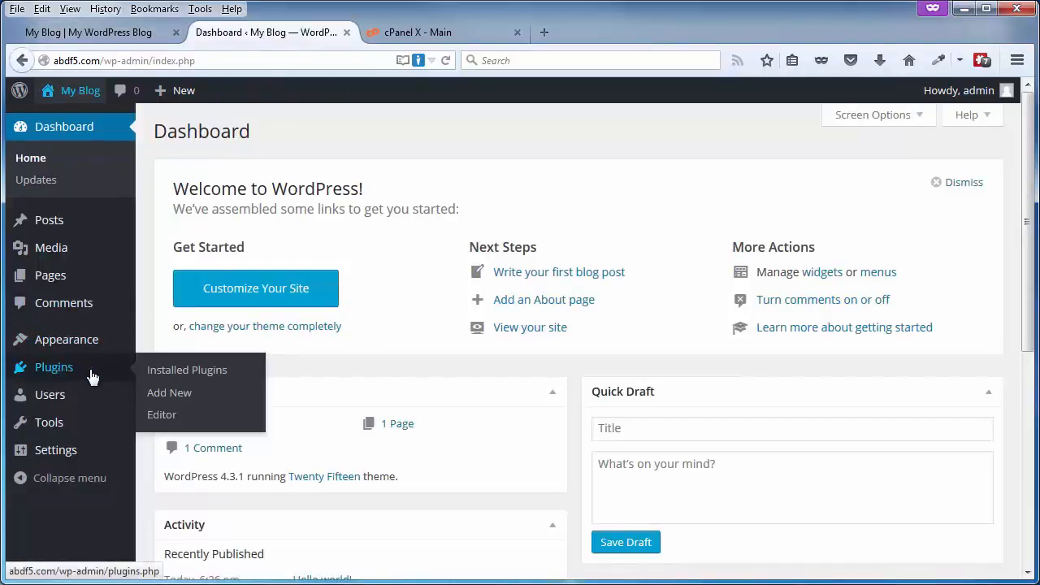
click(173, 396)
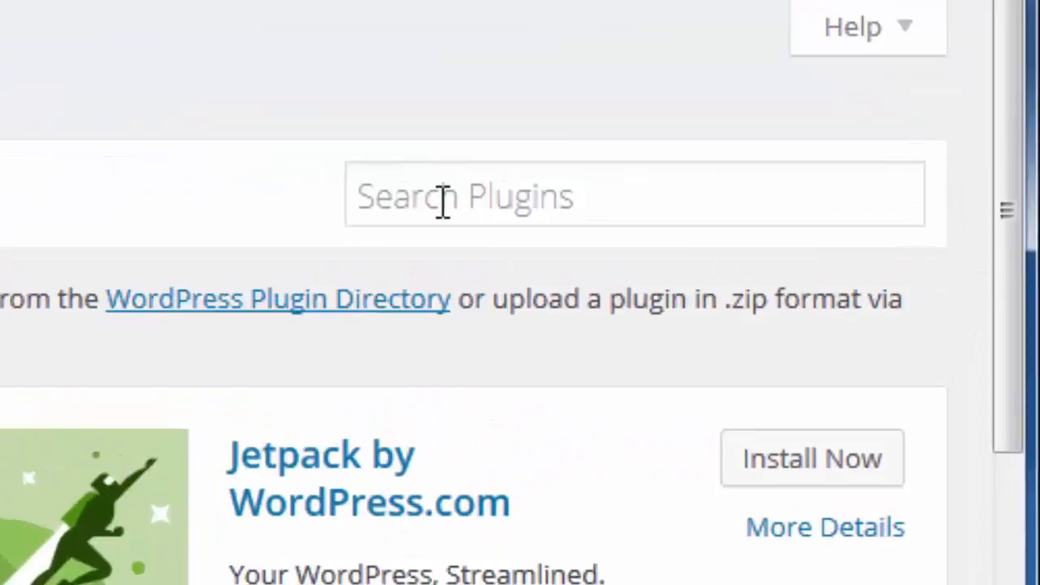
click(806, 183)
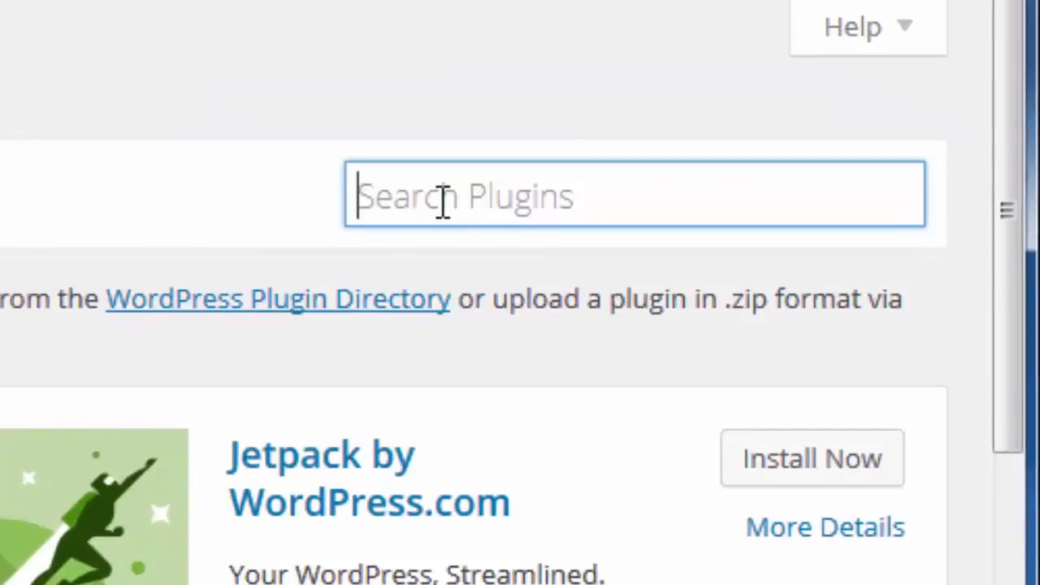
text(ithemes security)
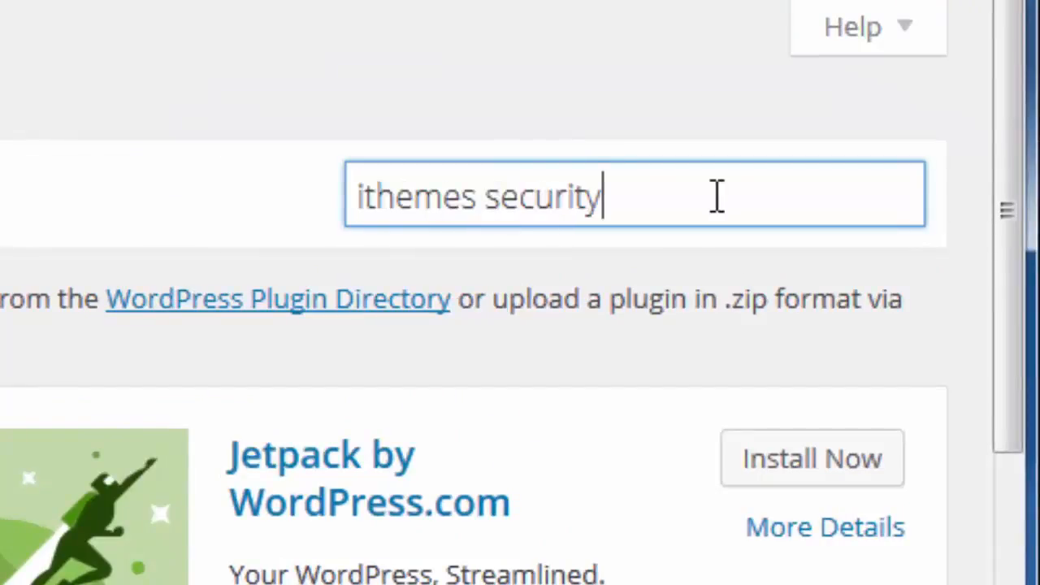
key(Return)
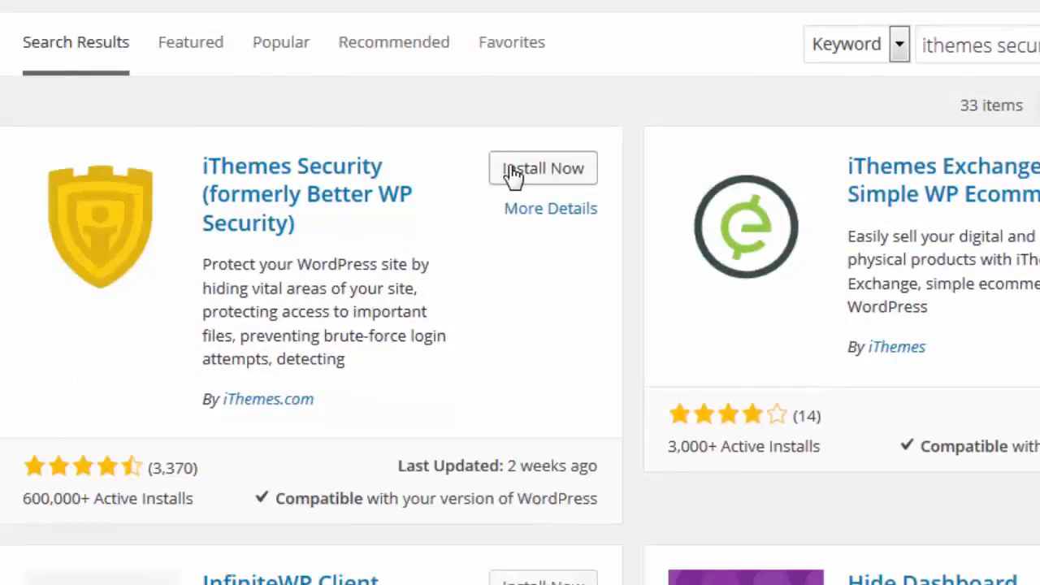
Install the iThemes Security (formerly Better WP Security) plugin and activate it.
click(513, 171)
click(93, 207)
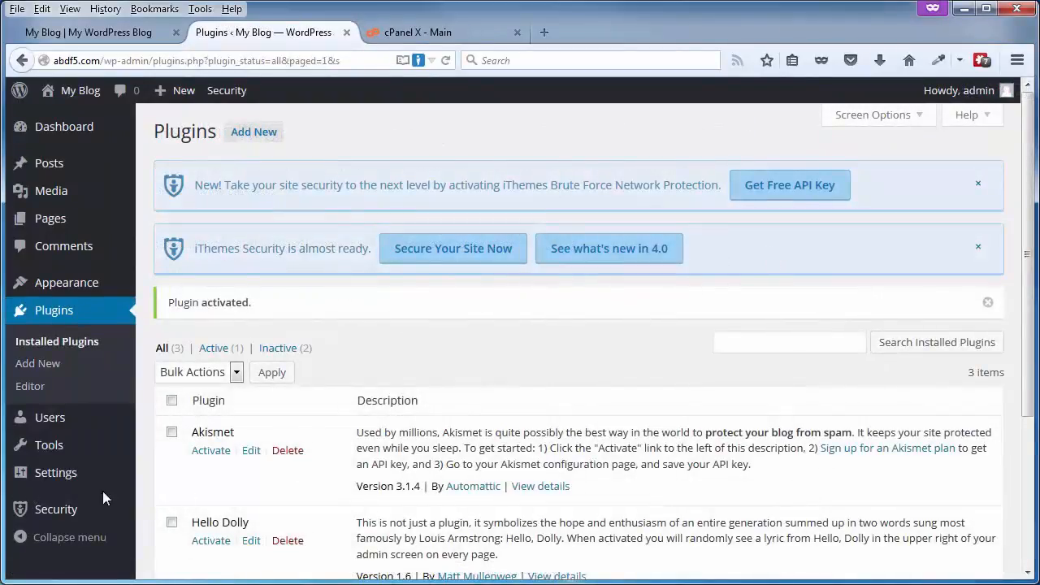
Open the plugin's free API key settings and examine the Brute Force Protection section and the Important First Steps dialog.
mouse_move(42, 518)
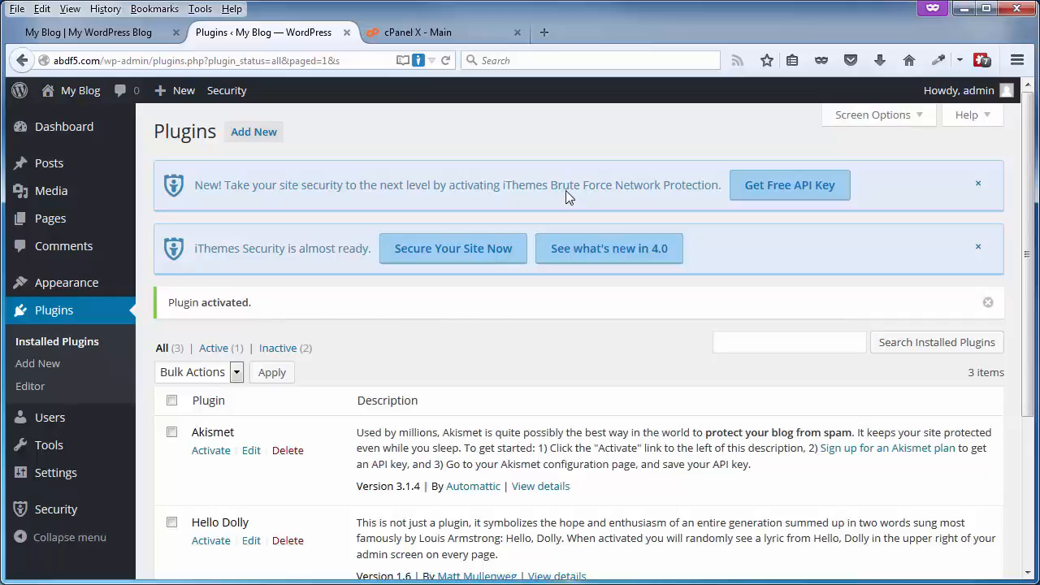
click(772, 189)
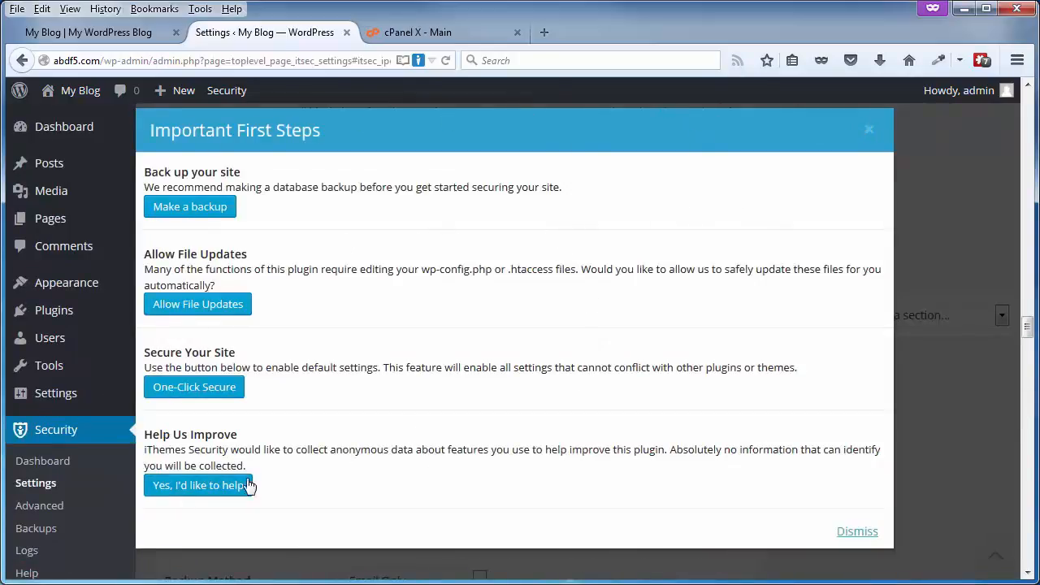
click(869, 130)
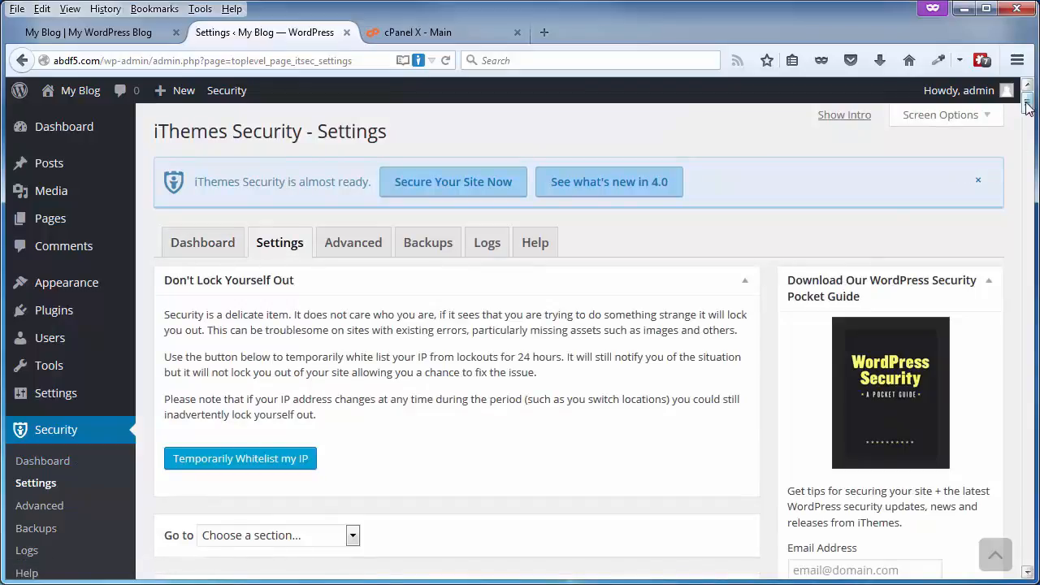
drag(1027, 101, 1029, 315)
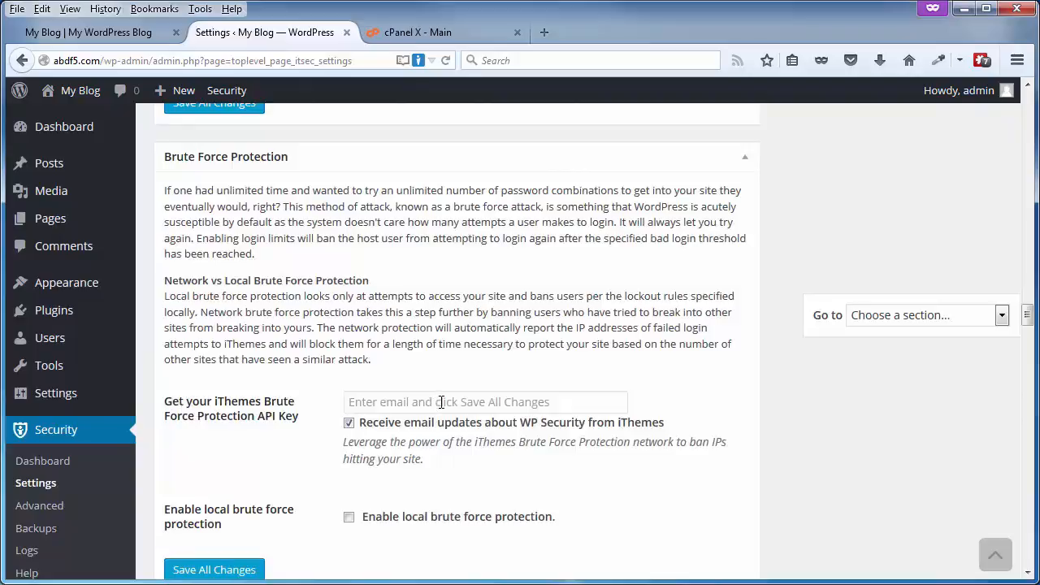
scroll(236, 512, down, 2)
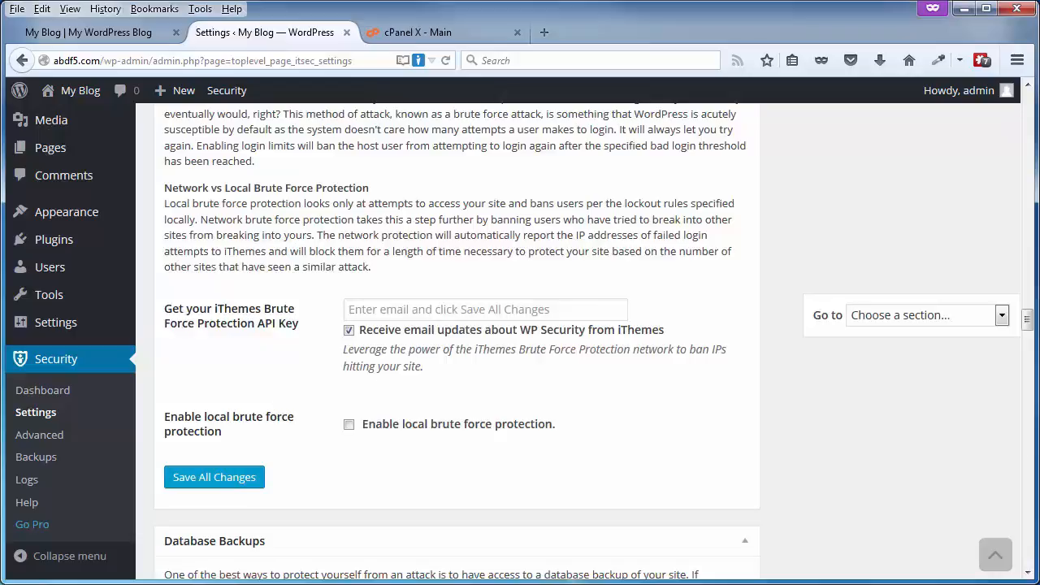
drag(1027, 319, 1026, 91)
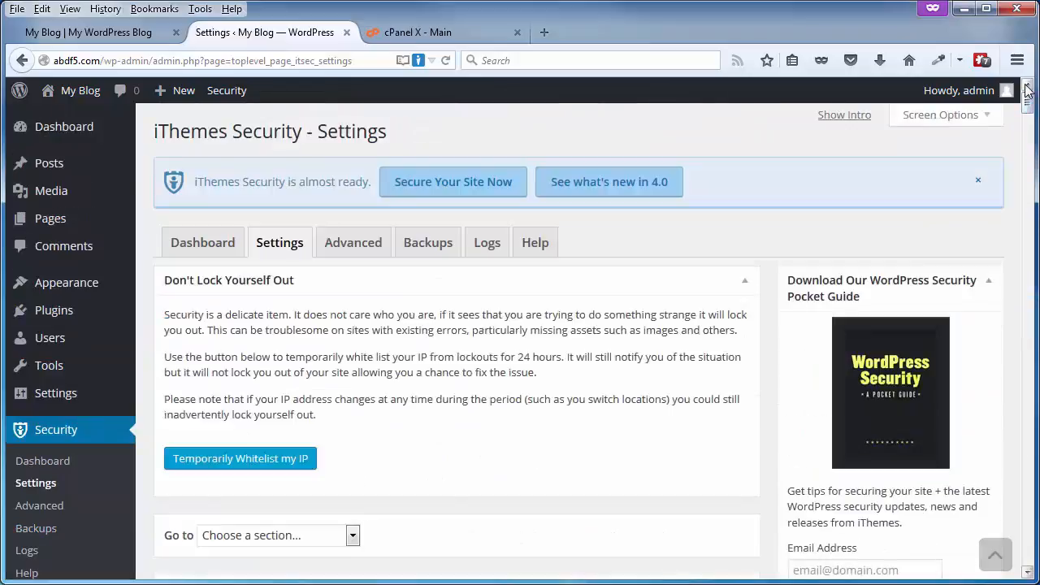
click(837, 120)
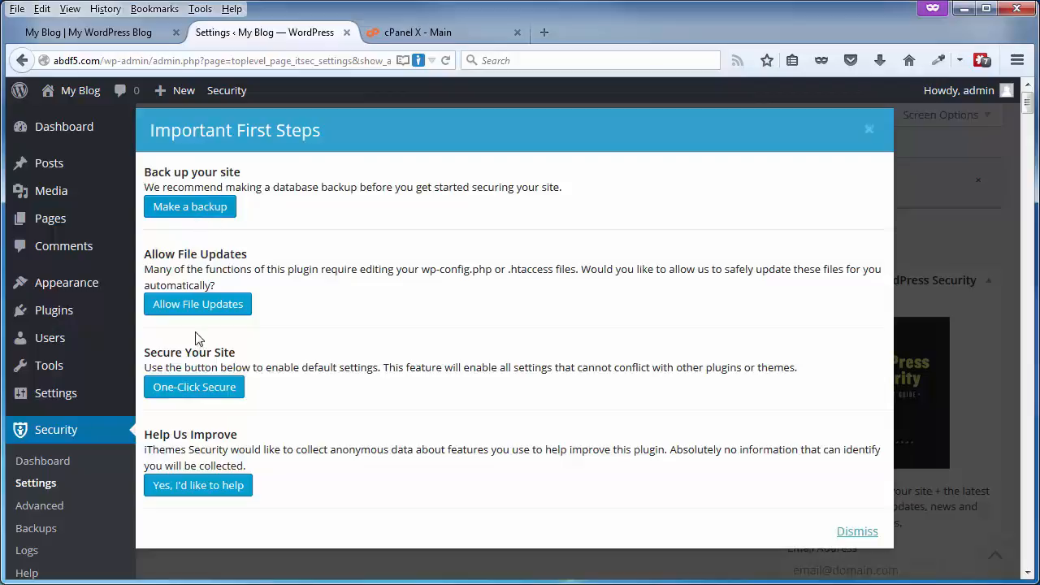
click(867, 130)
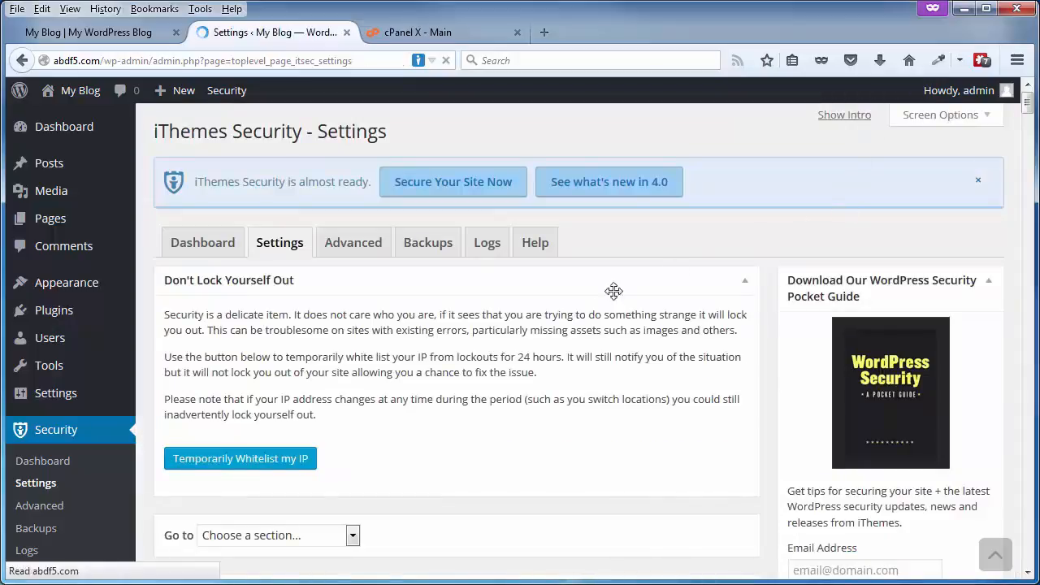
Review the high, medium and low priority items under Security Status on the iThemes Security dashboard.
click(206, 246)
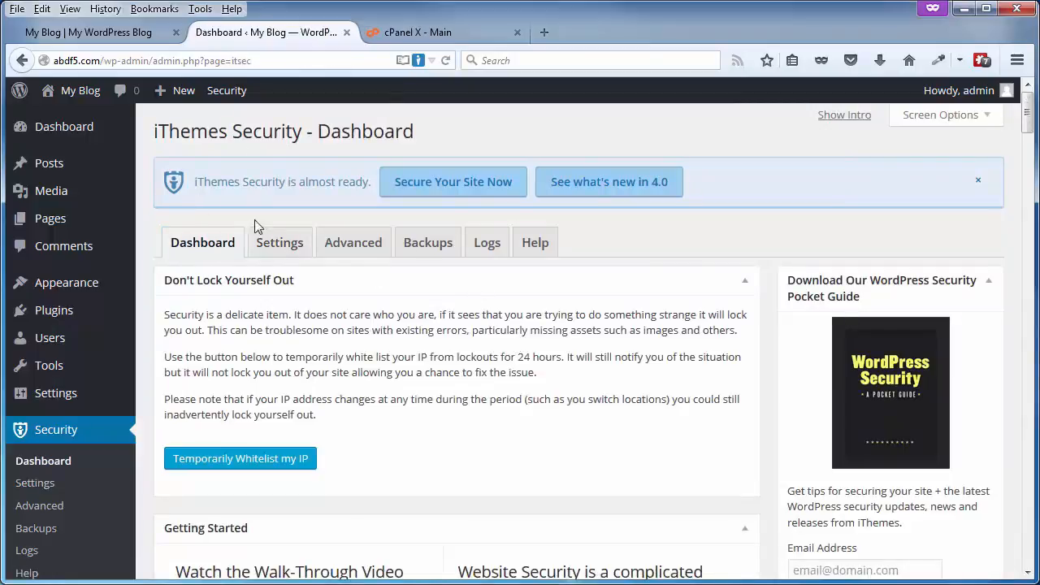
scroll(504, 395, down, 5)
scroll(505, 395, down, 5)
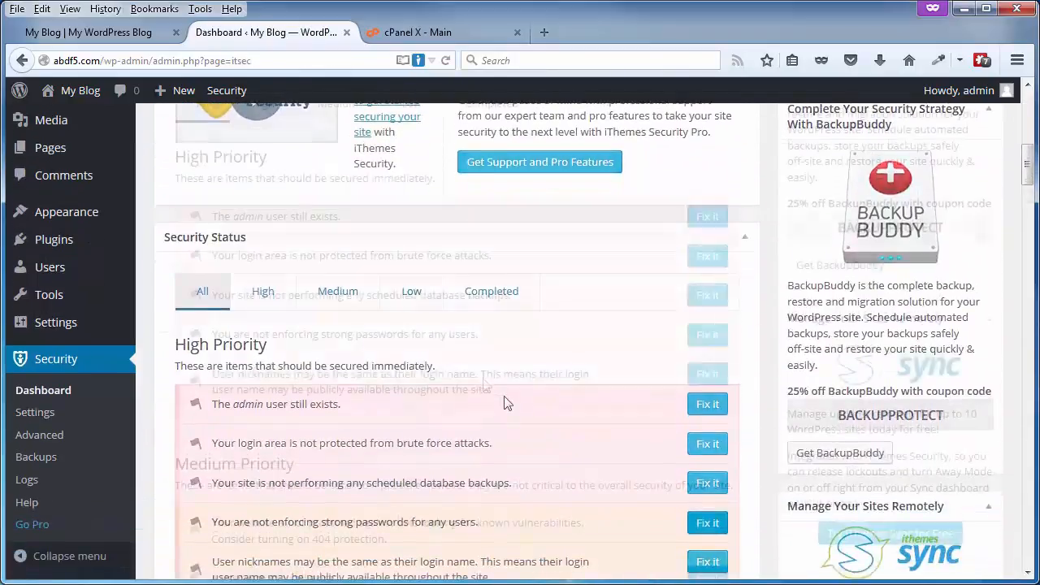
scroll(336, 160, down, 3)
scroll(335, 160, down, 14)
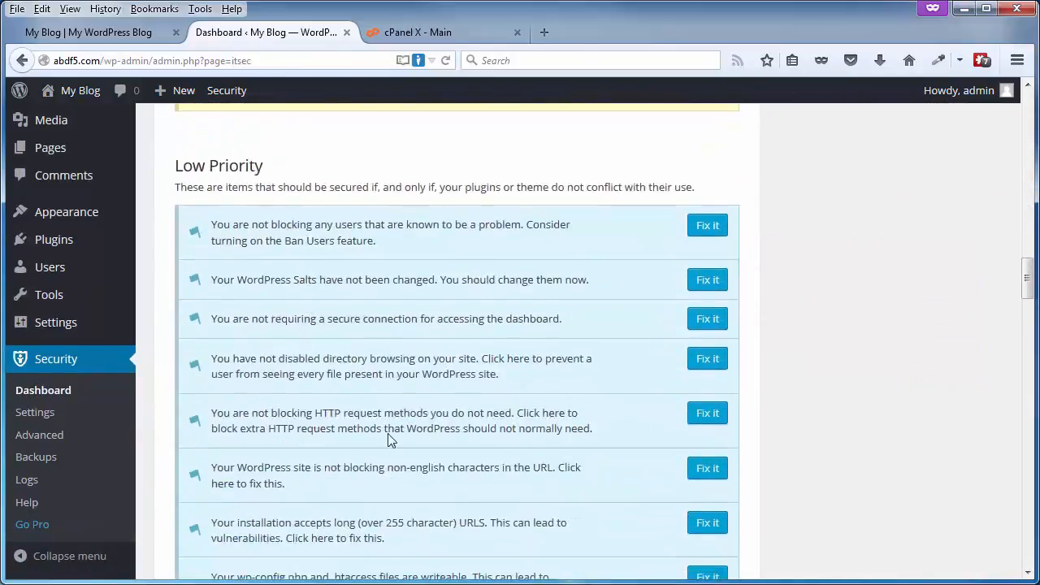
scroll(439, 420, down, 6)
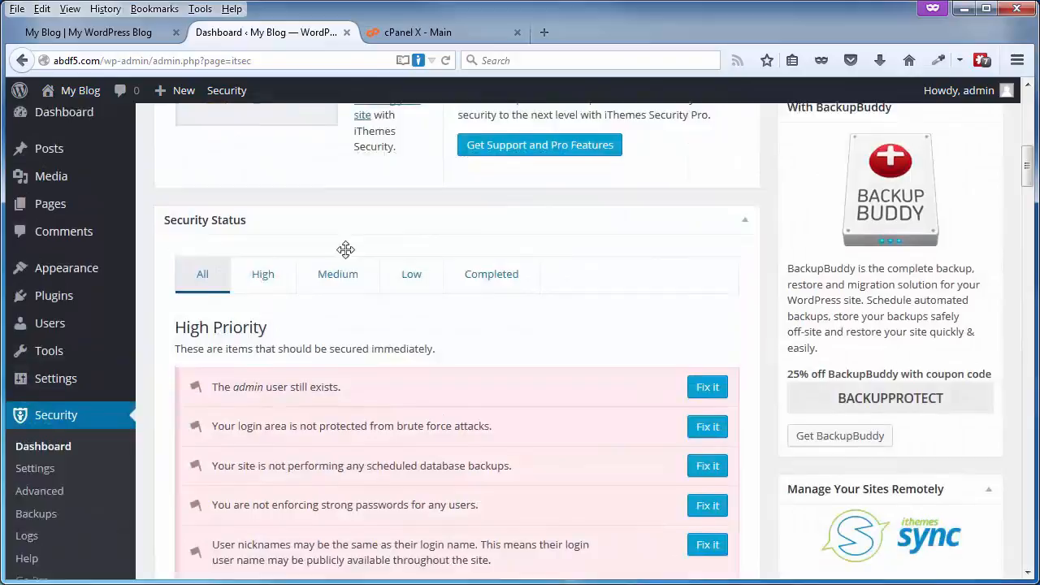
scroll(345, 249, down, 3)
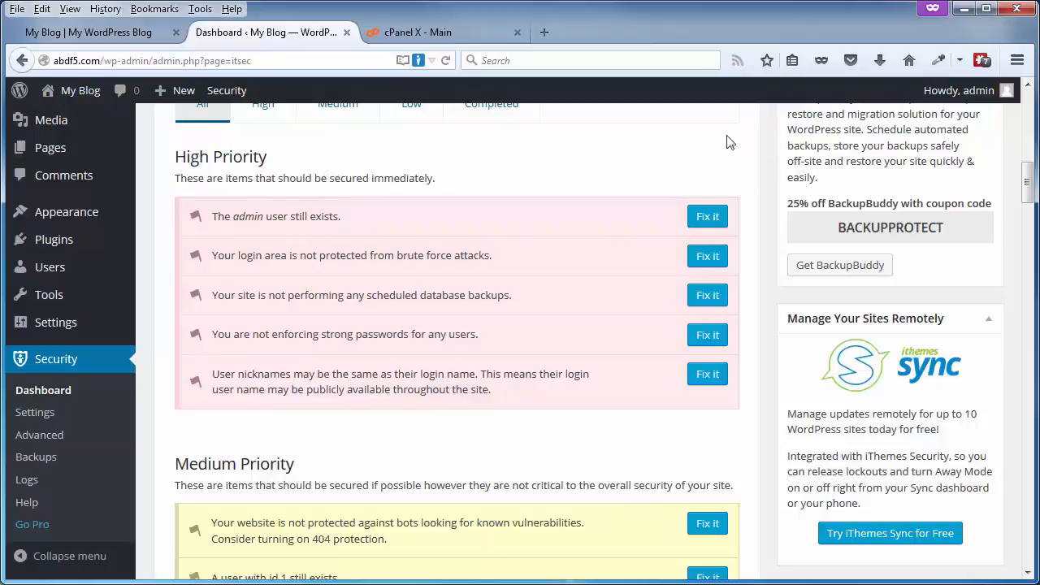
Open the fix for the existing admin user and try enabling admin user renaming and the user ID 1 change.
mouse_move(990, 97)
click(707, 217)
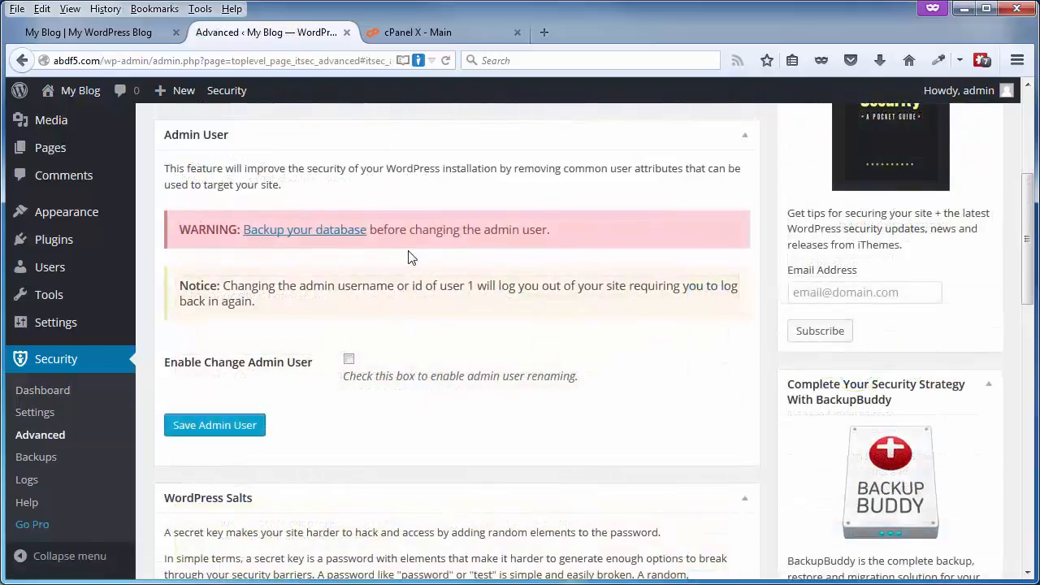
click(349, 359)
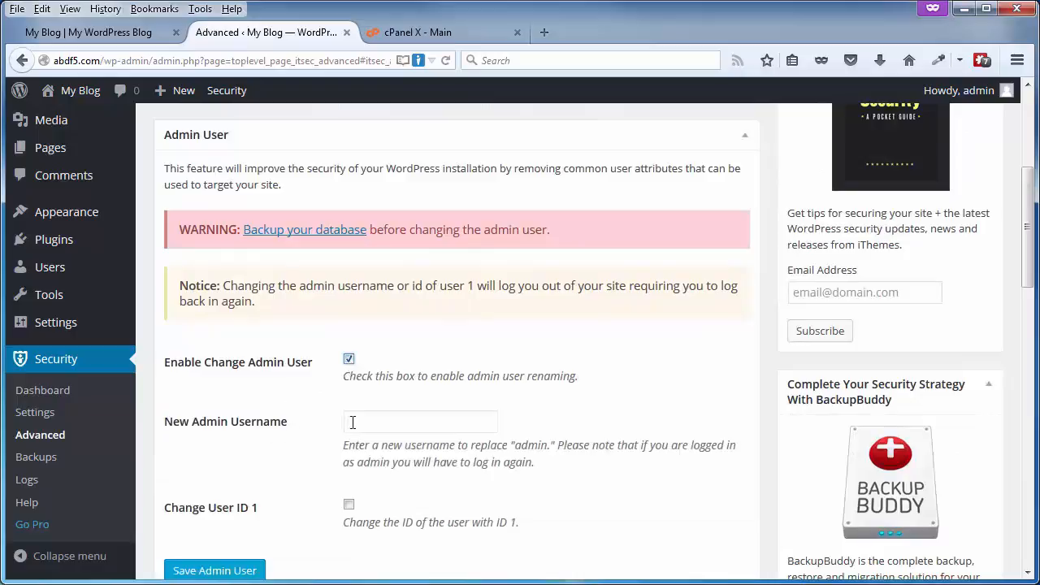
click(348, 505)
scroll(501, 469, down, 2)
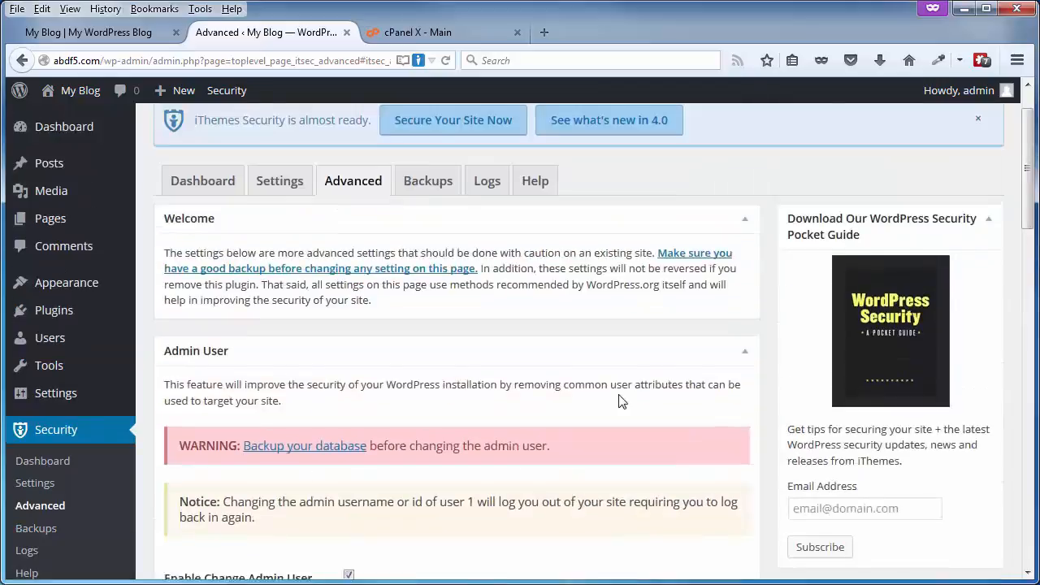
scroll(620, 399, up, 5)
click(205, 248)
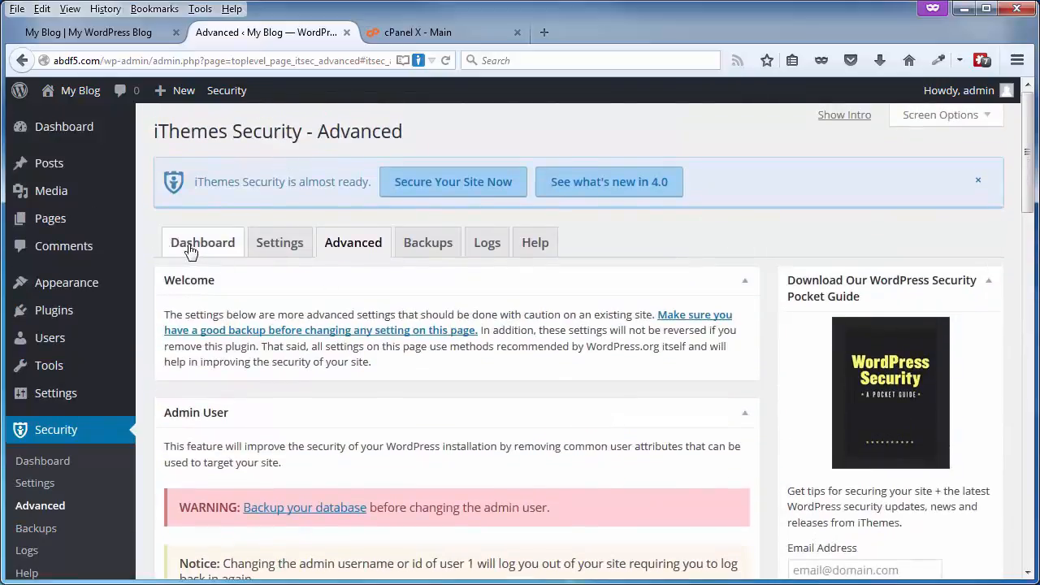
Reopen the Important First Steps intro and make a database backup of the site.
scroll(515, 436, down, 5)
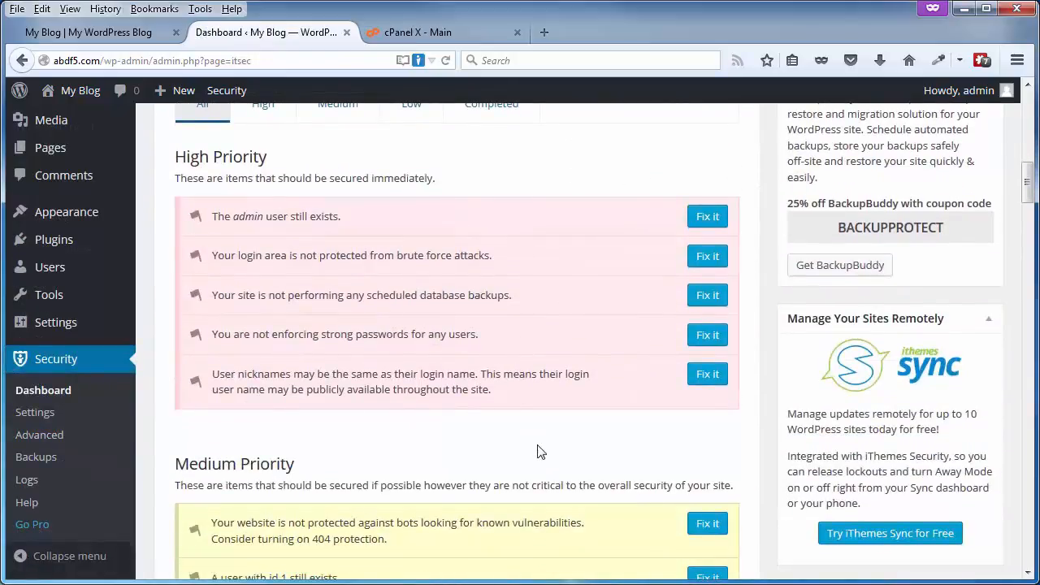
scroll(538, 453, up, 5)
scroll(660, 382, up, 3)
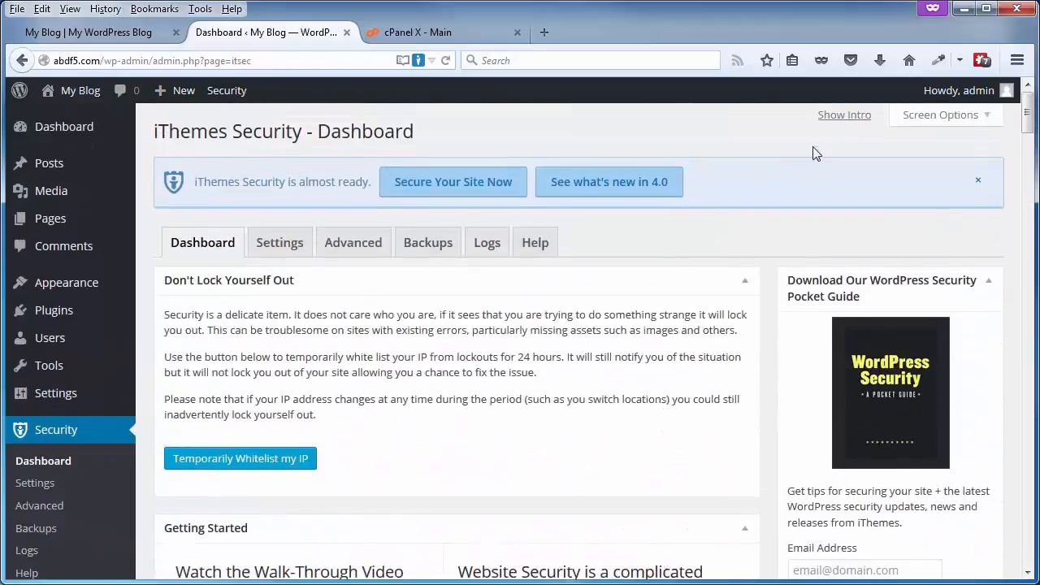
click(836, 122)
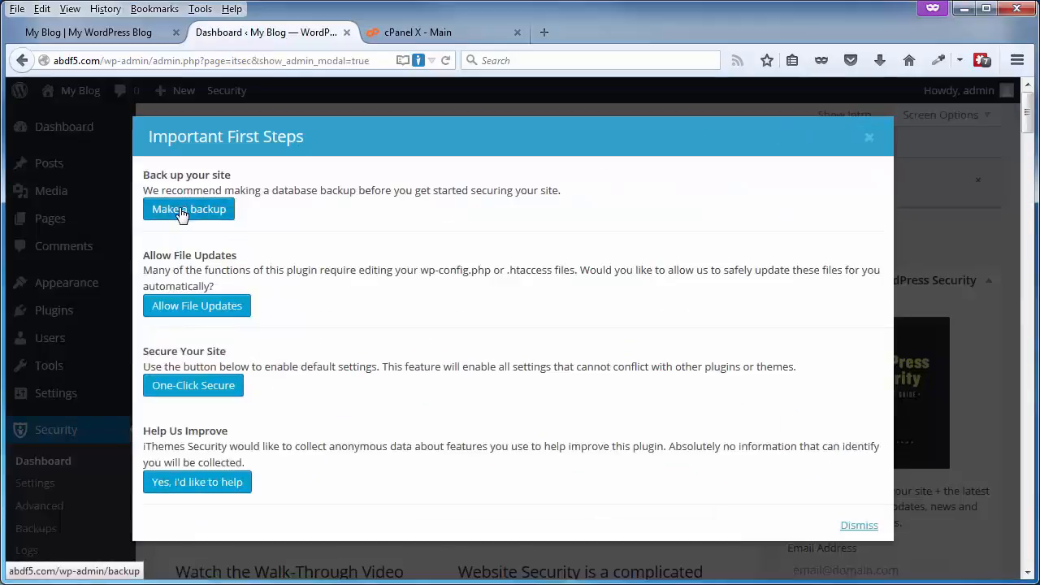
click(182, 210)
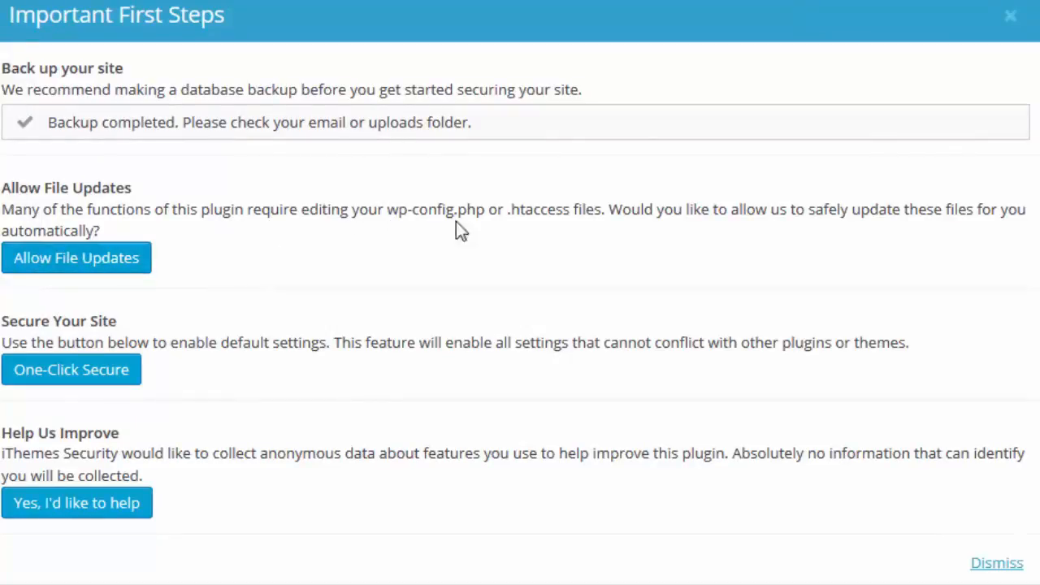
Allow automatic file updates and apply One-Click Secure, dismissing the first steps dialog.
click(111, 262)
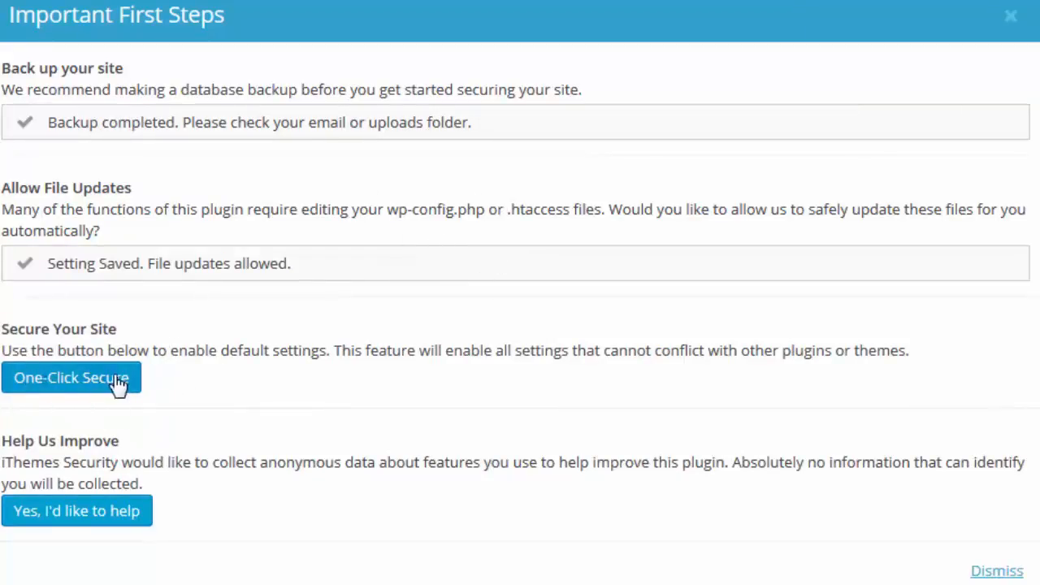
click(40, 387)
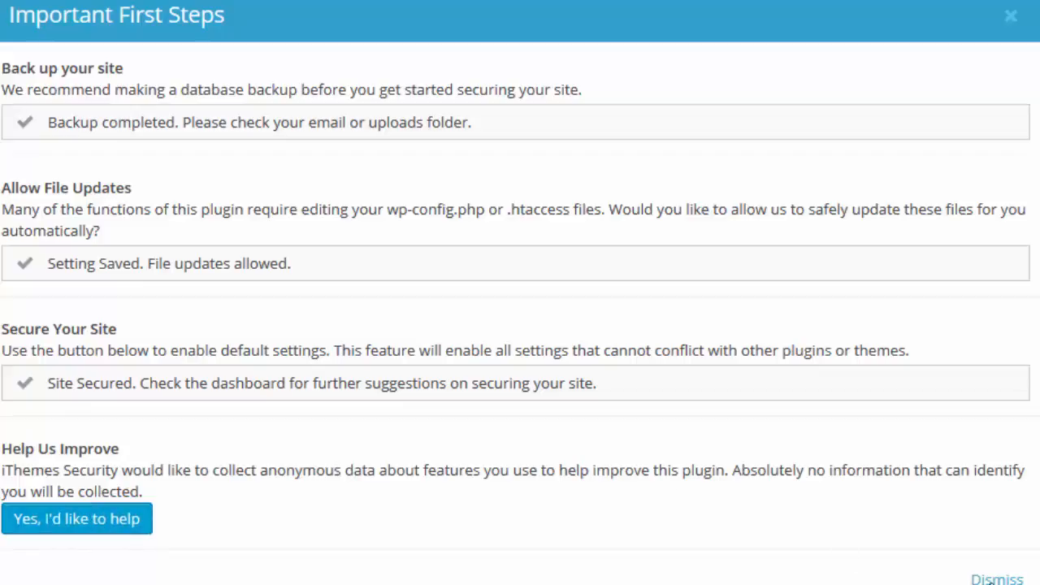
click(1007, 579)
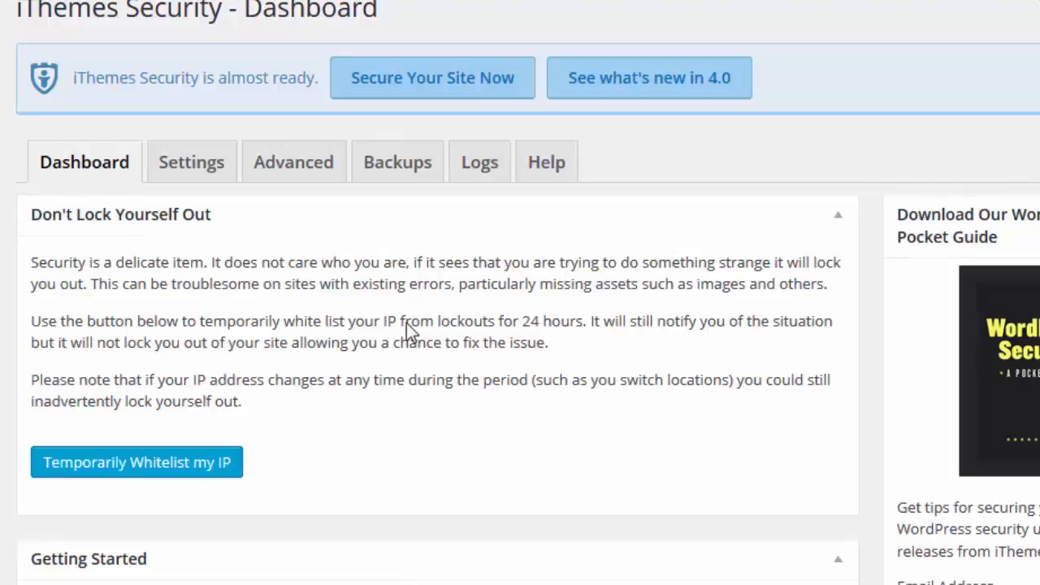
Open the iThemes Security settings and review the global, lockout, away mode and banned users options.
scroll(448, 291, down, 6)
scroll(451, 286, down, 6)
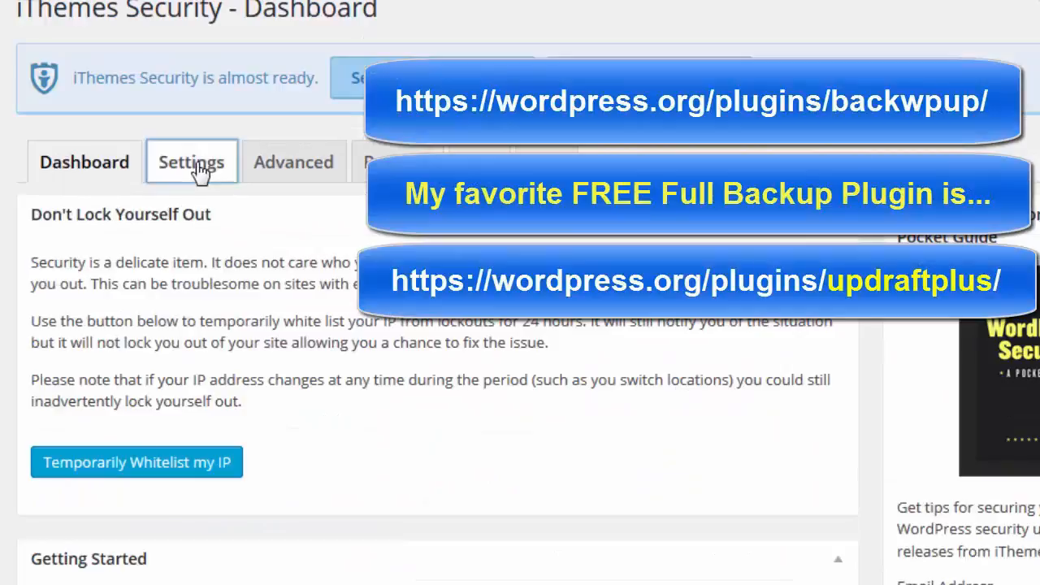
click(201, 170)
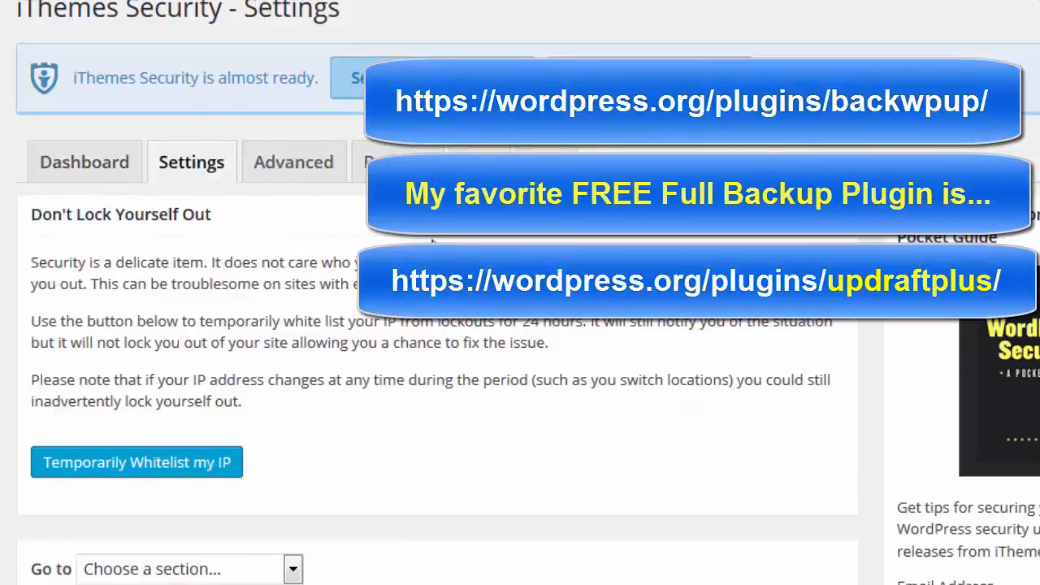
scroll(433, 241, down, 3)
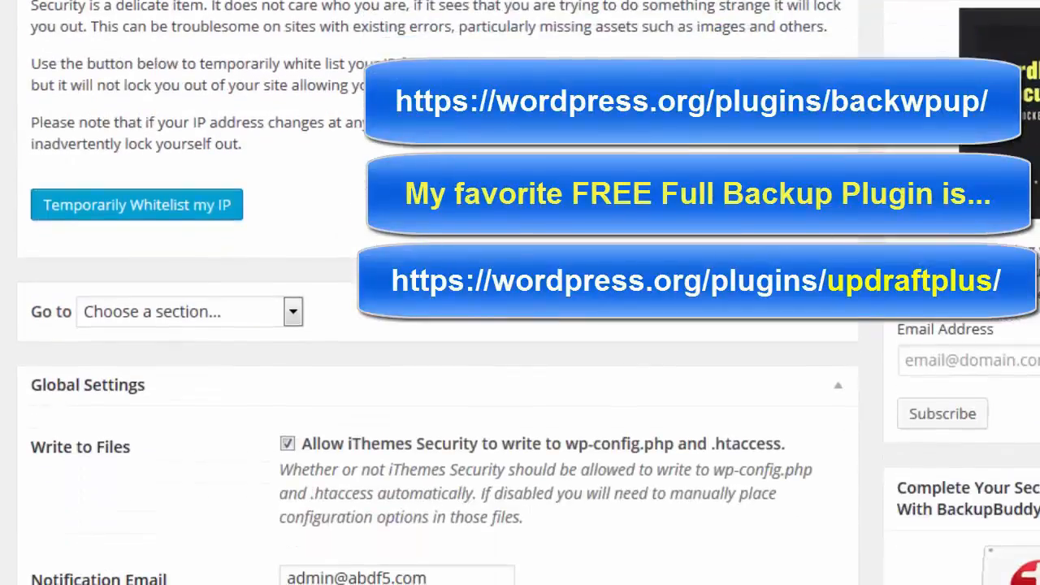
scroll(365, 82, down, 5)
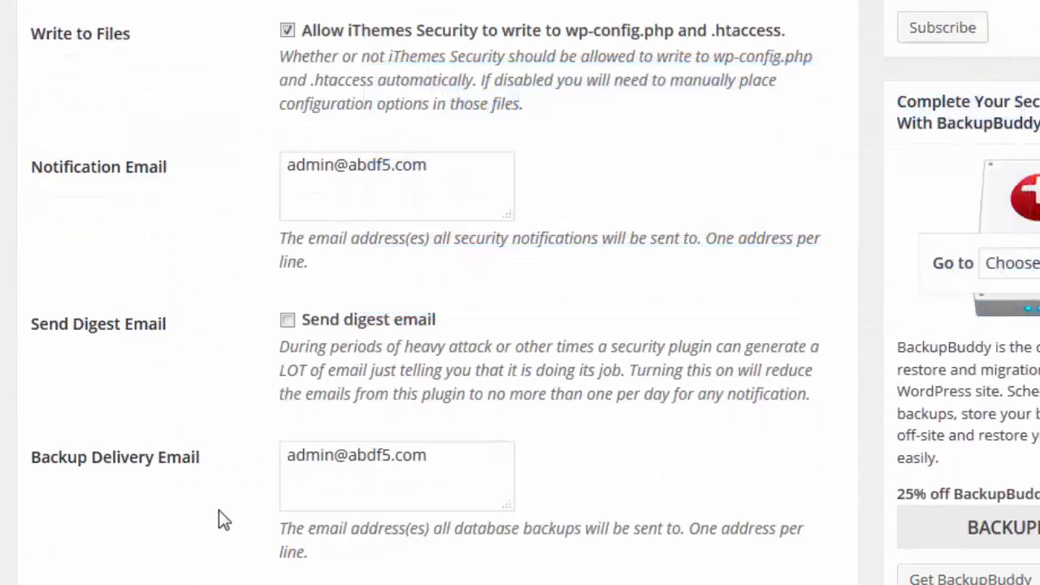
scroll(225, 560, down, 1)
scroll(226, 560, down, 20)
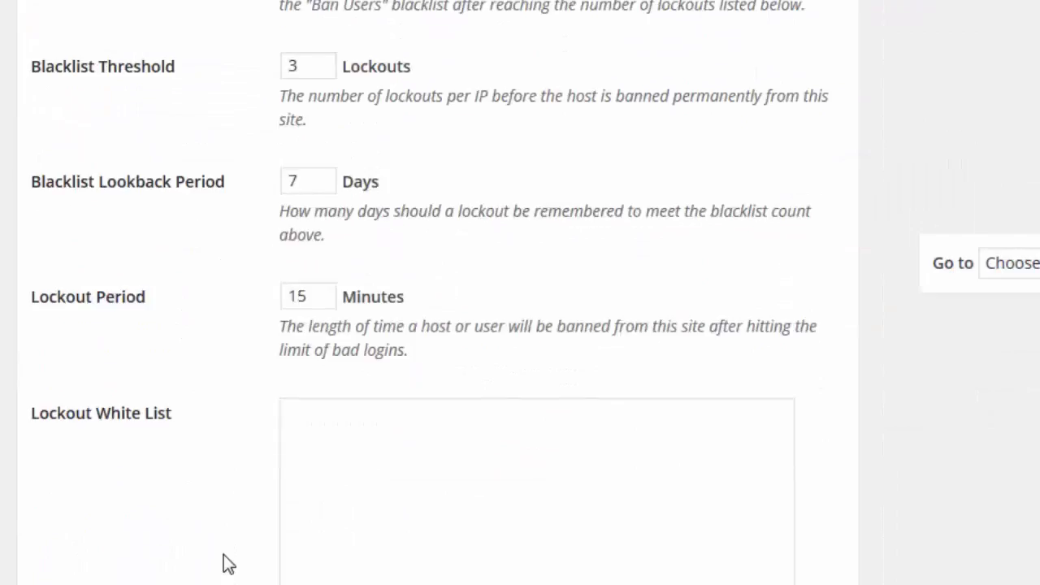
scroll(225, 563, down, 20)
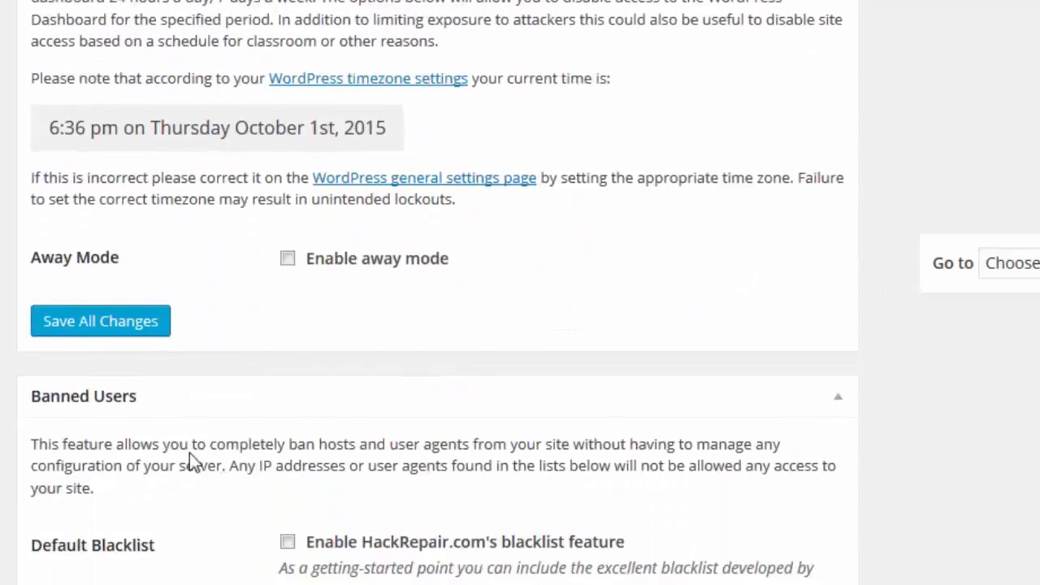
Scan the site's homepage for malware from the Malware Scanning section.
scroll(192, 462, down, 10)
scroll(193, 462, down, 10)
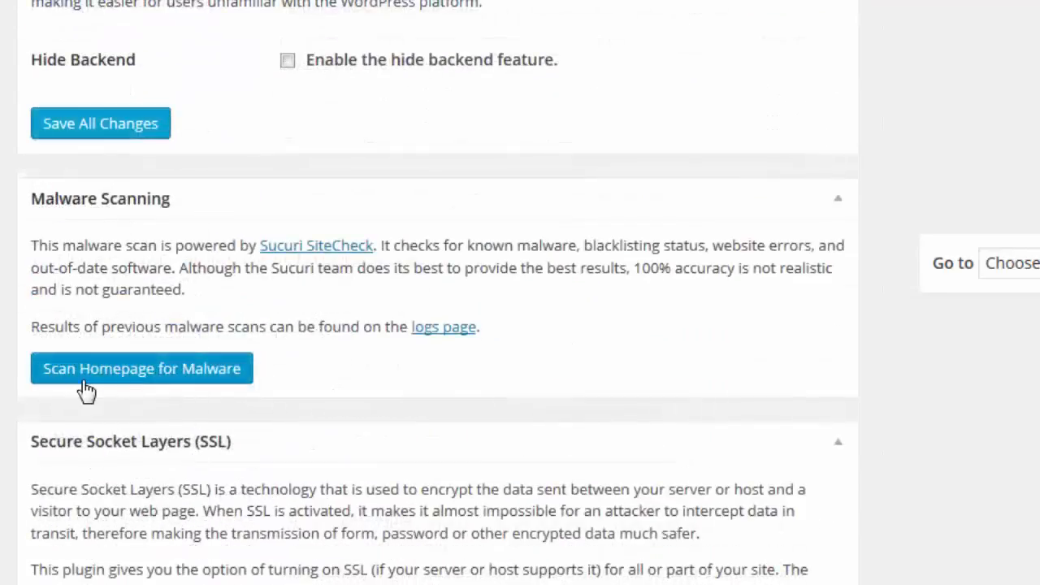
click(140, 368)
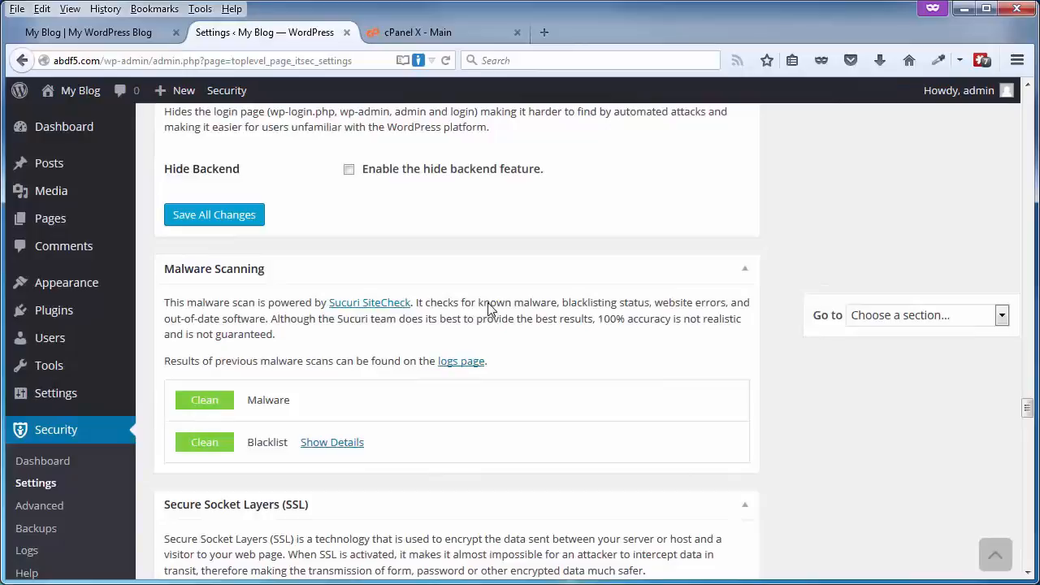
Review the SSL, strong password and system tweak settings below the malware scan.
scroll(504, 308, down, 10)
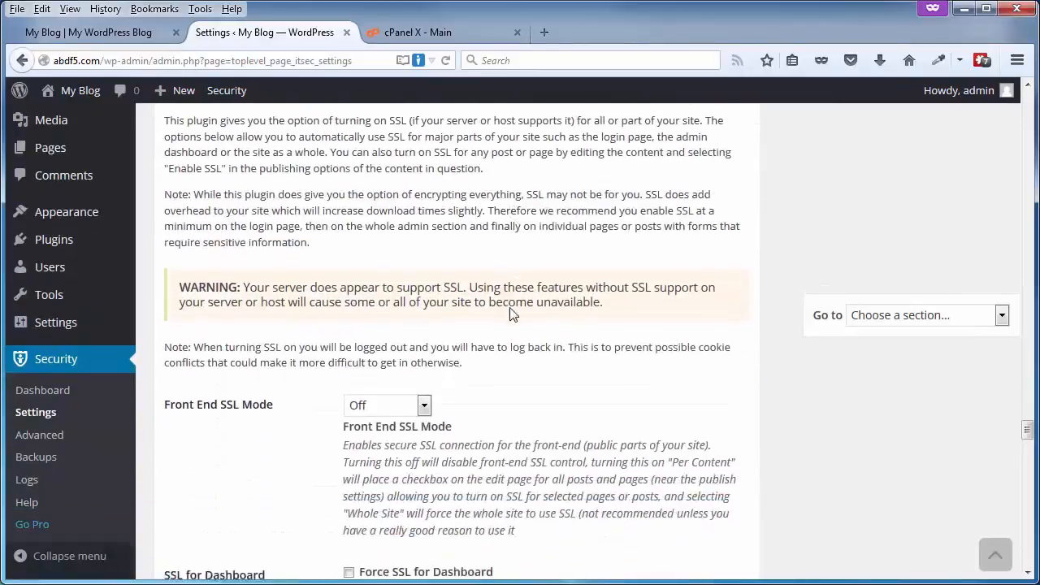
scroll(511, 313, down, 5)
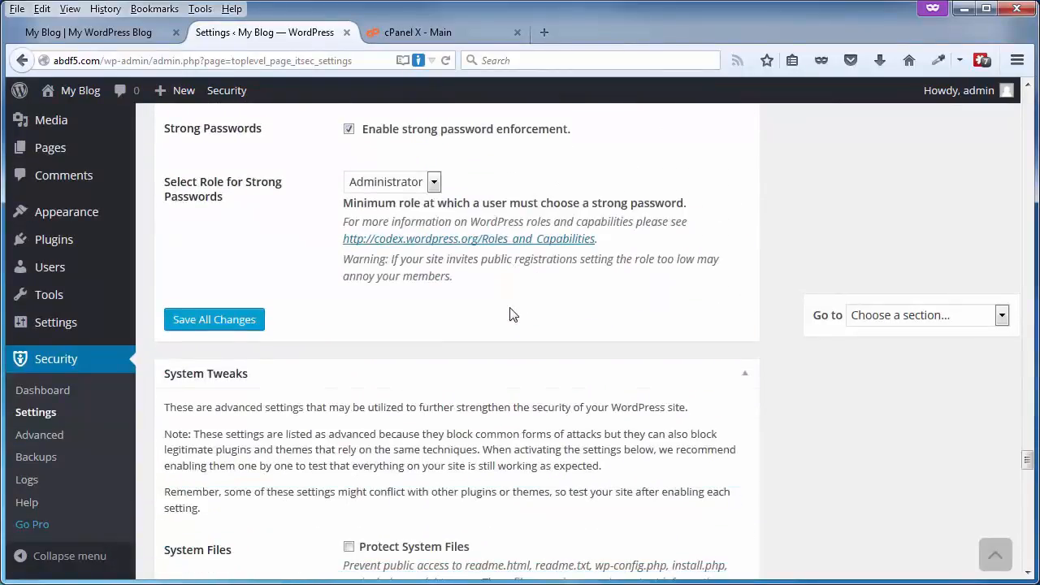